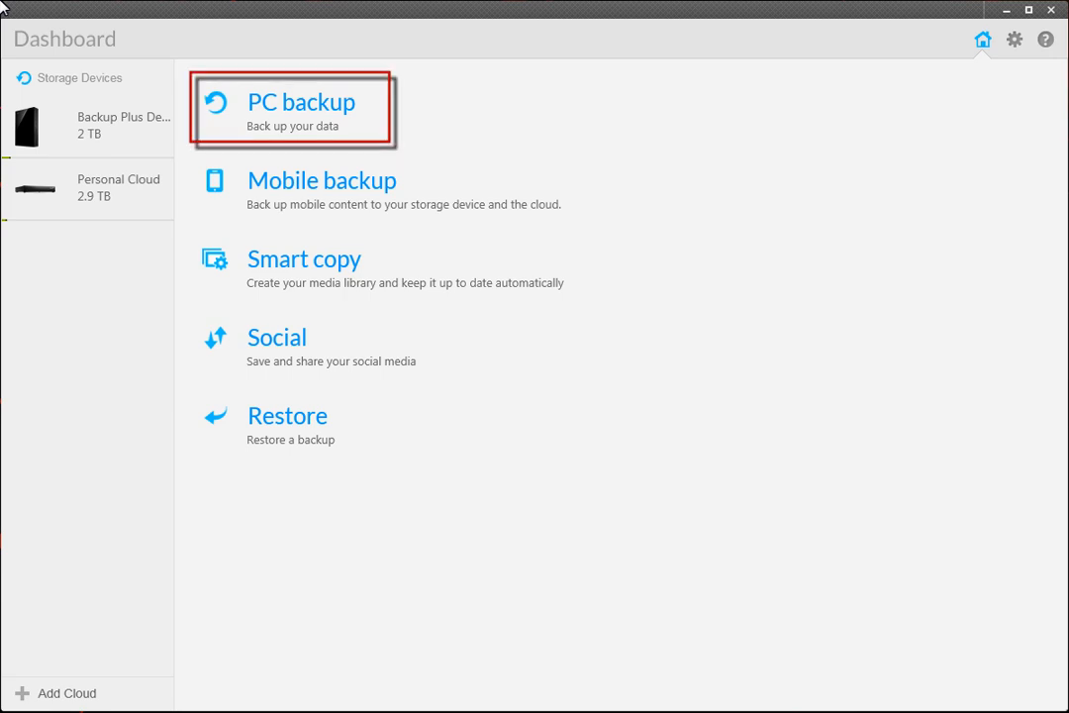
Step: Go to the PC backup page from the Dashboard home screen
left_click(256, 101)
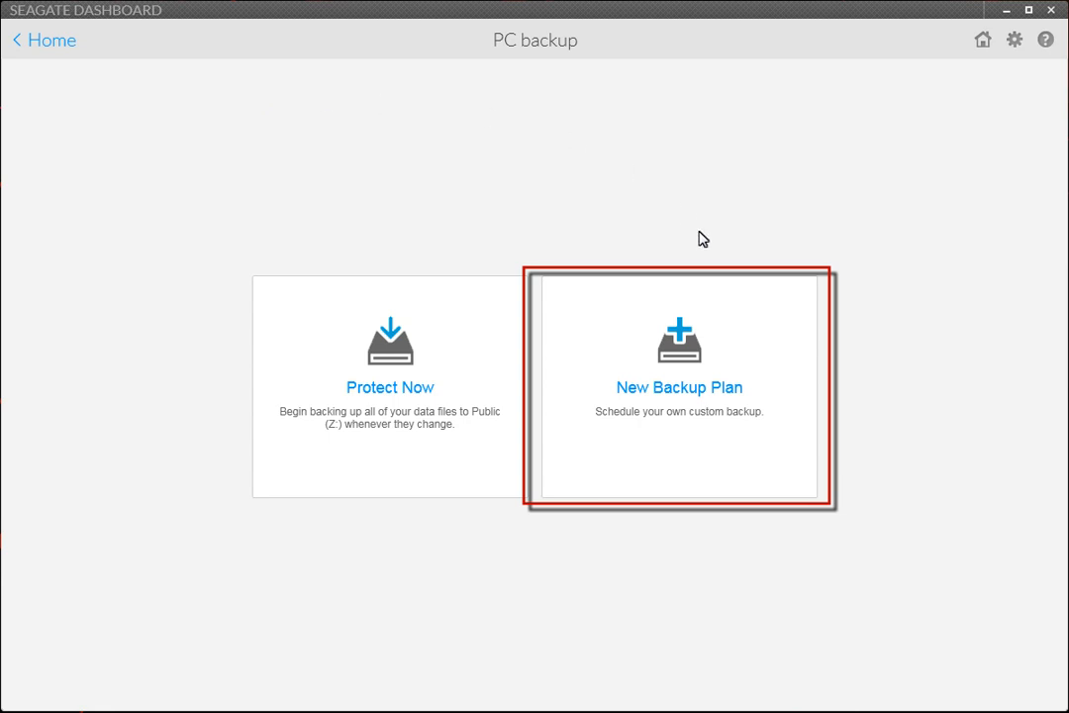
Step: Start a New Backup Plan and exclude the Personal, Music and Videos folders, keeping Documents and Pictures
left_click(710, 303)
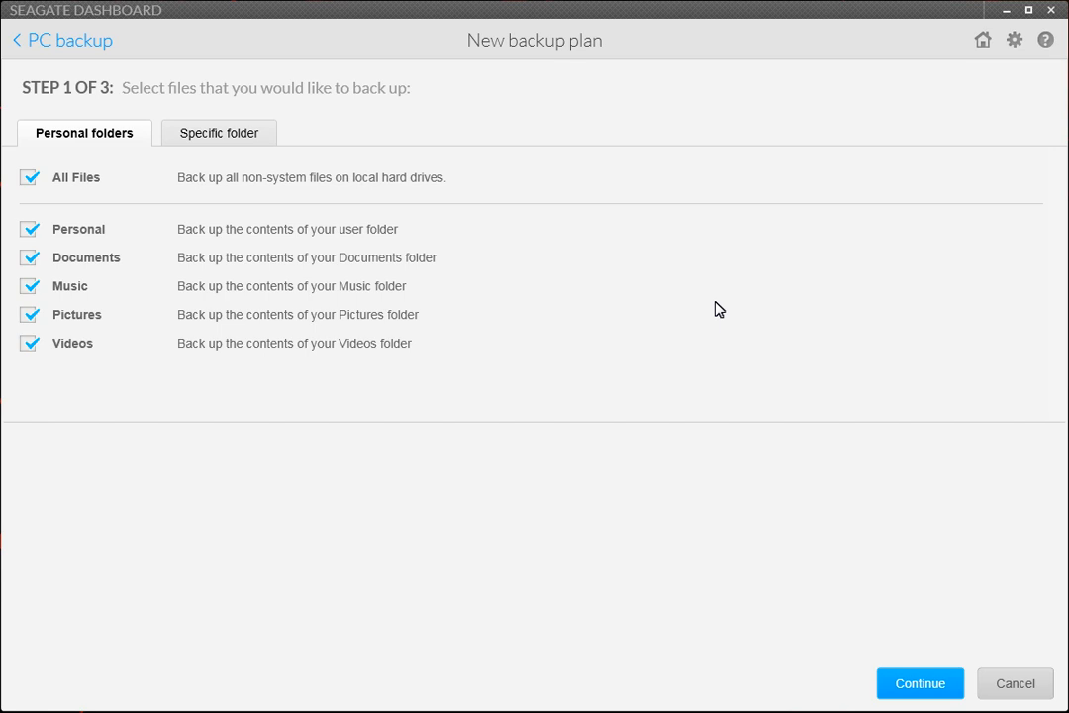
left_click(29, 229)
left_click(28, 287)
left_click(28, 344)
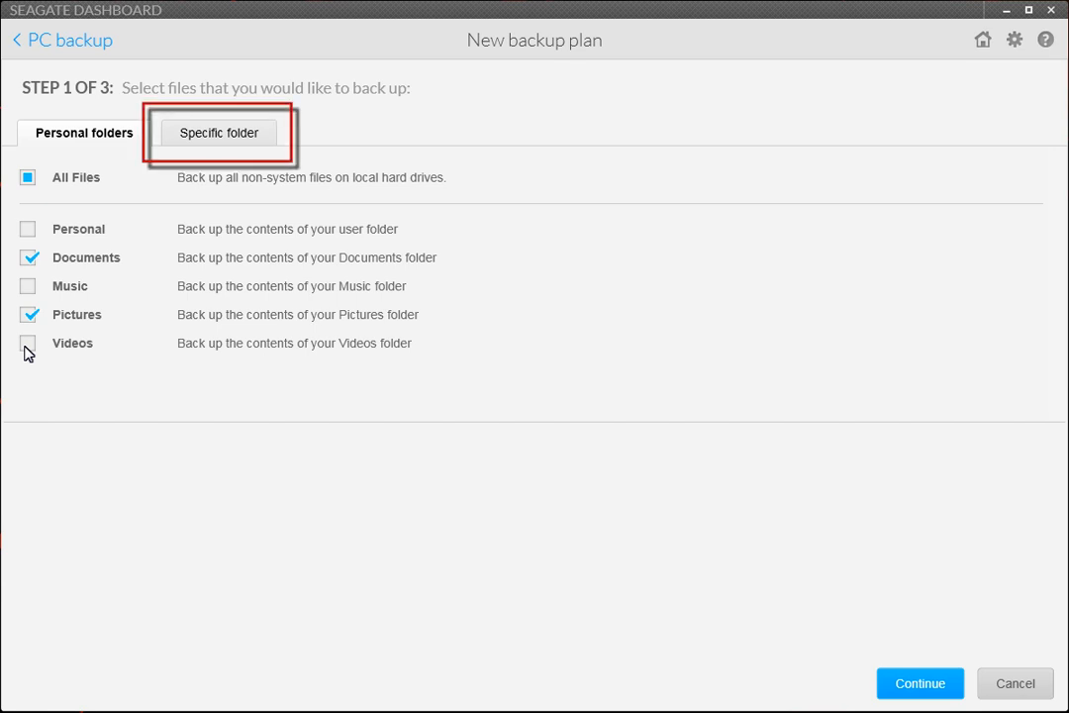
Step: Under OS (C:), include the Users folder but exclude the John and John User subfolders
left_click(219, 133)
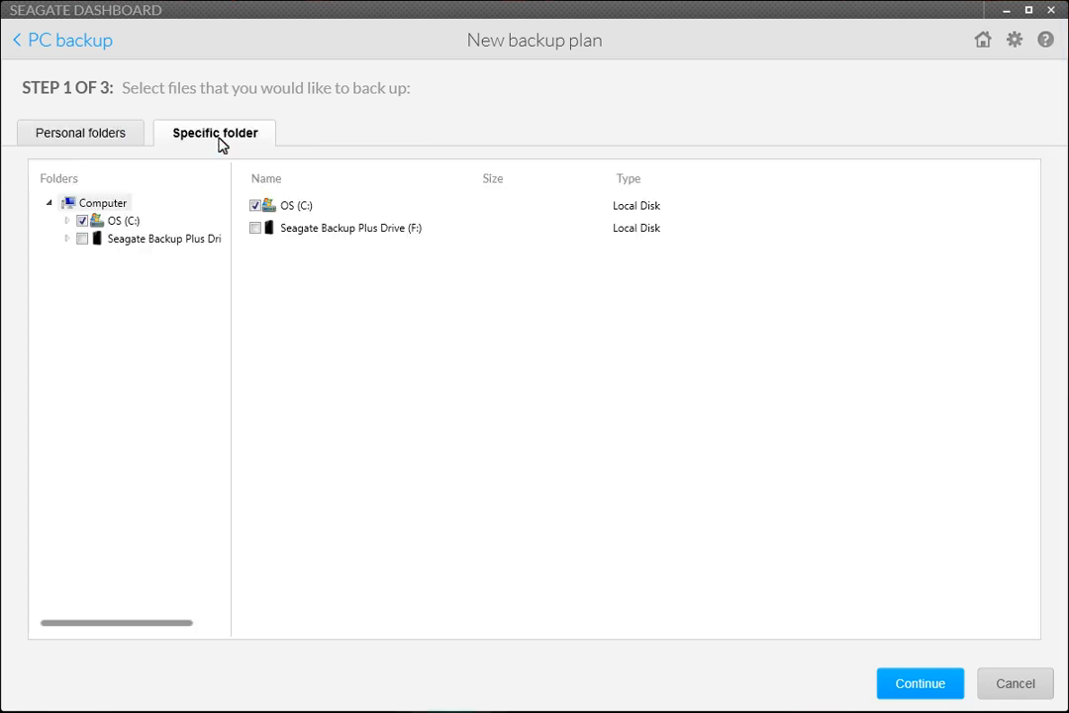
left_click(66, 221)
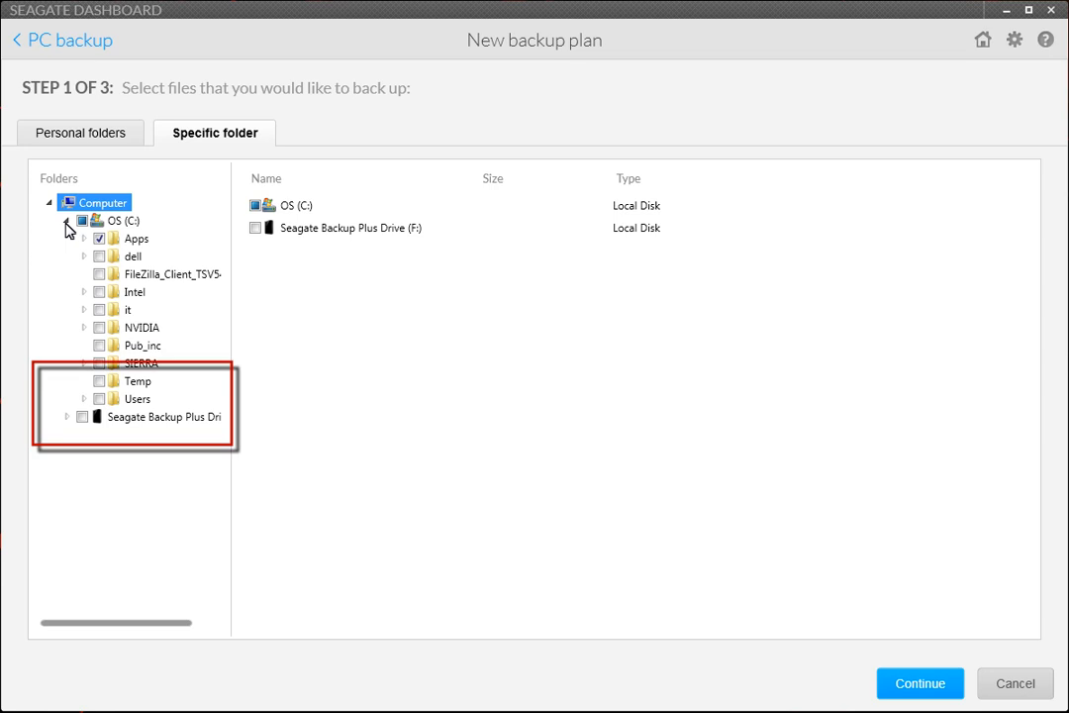
left_click(100, 398)
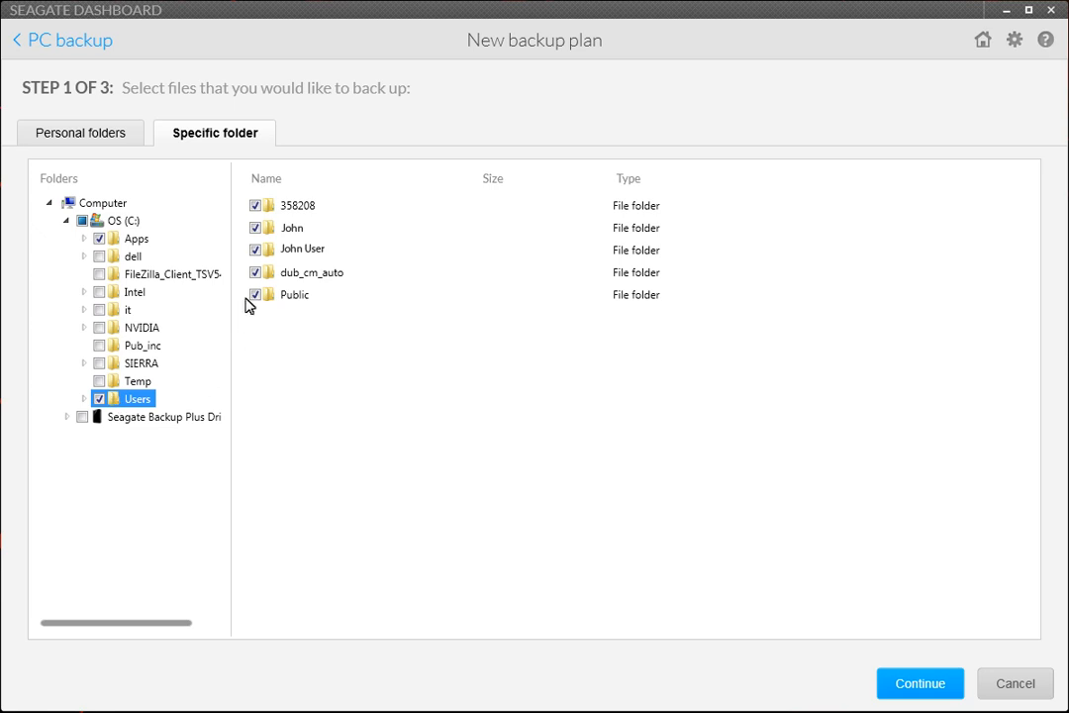
left_click(256, 228)
left_click(255, 249)
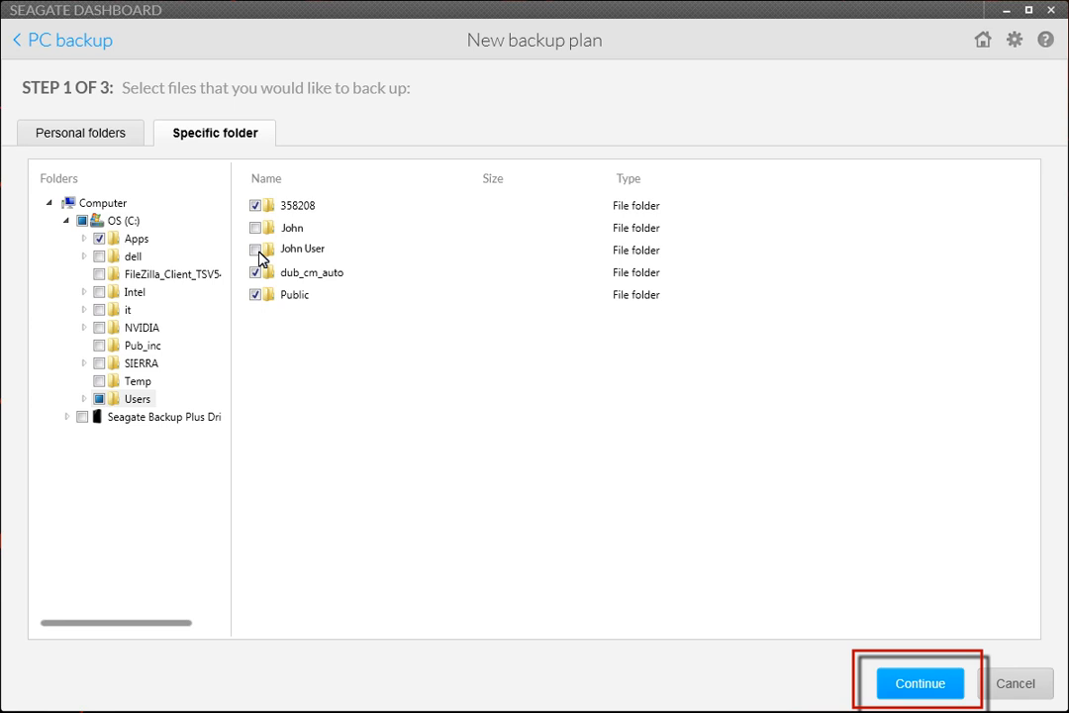
Step: Select the 1.9 TB Backup Plus Desktop drive as destination and continue to step 3
left_click(930, 686)
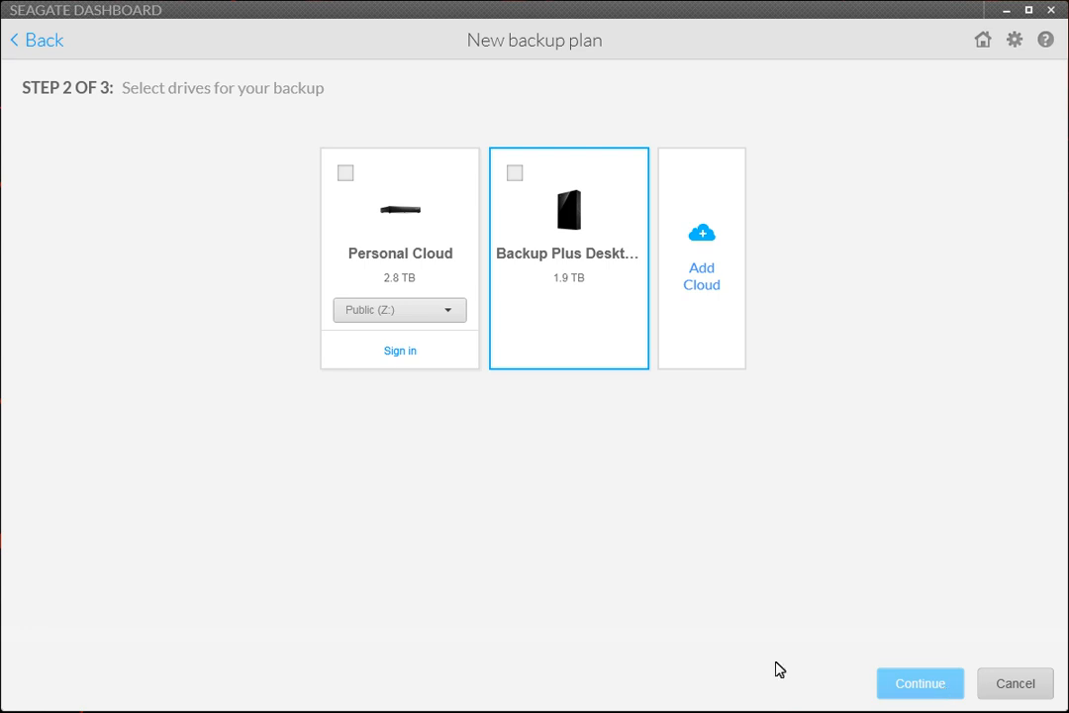
left_click(514, 173)
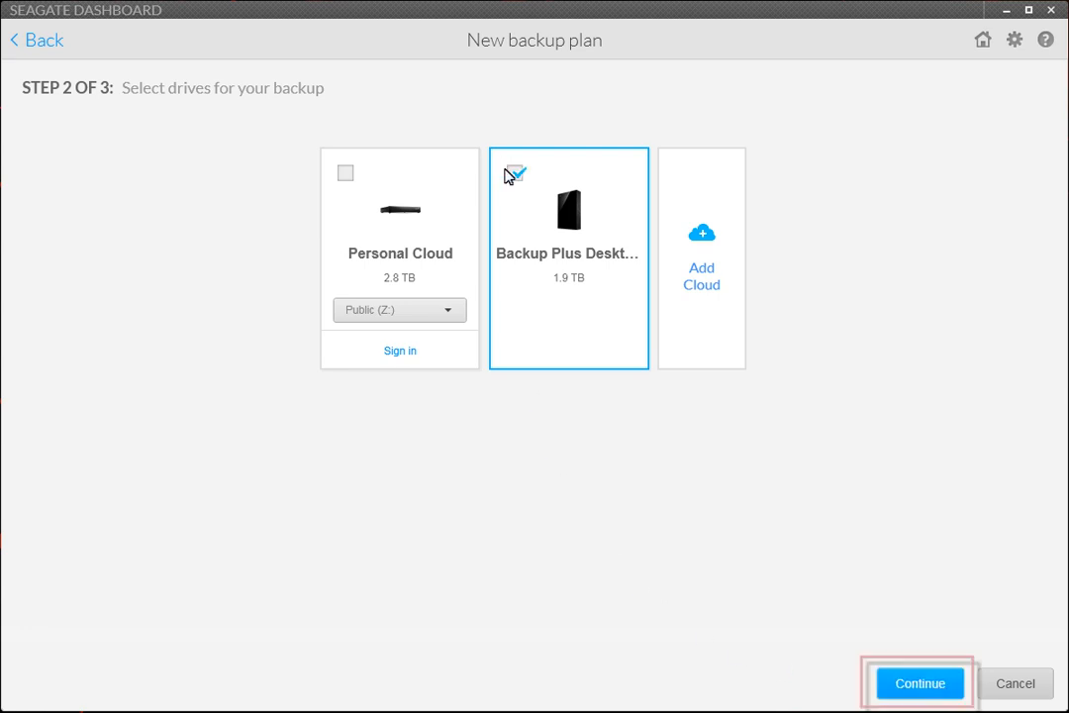
left_click(920, 683)
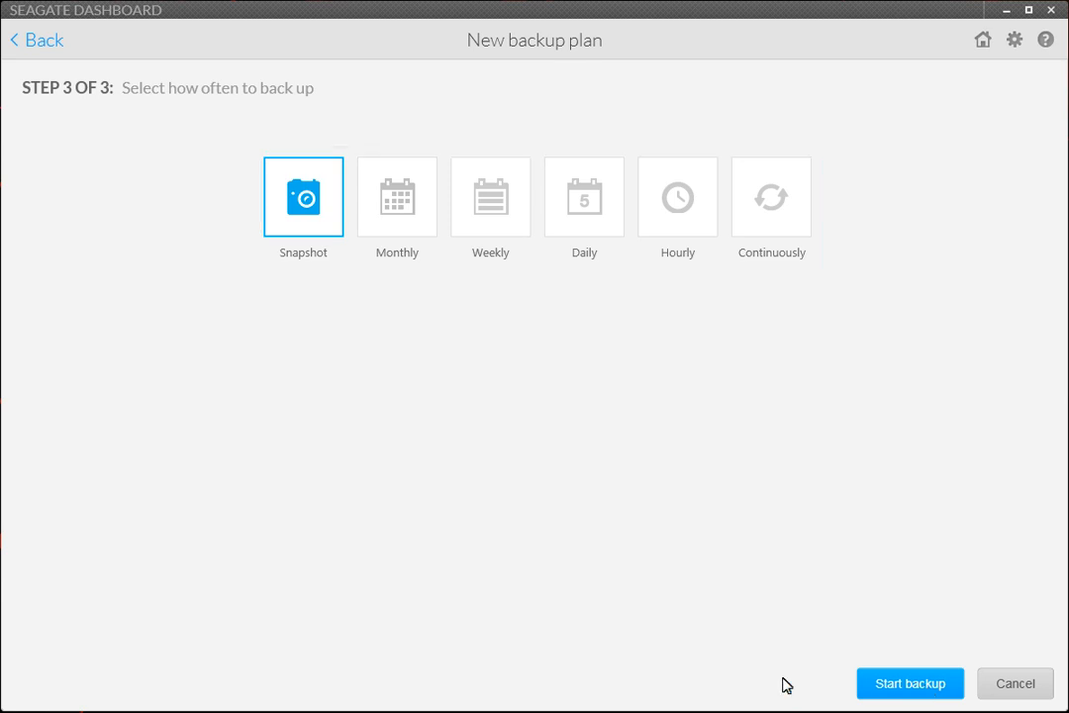
Step: Review the Monthly, Weekly, Daily and Hourly schedules, then set the plan to run Continuously
left_click(304, 223)
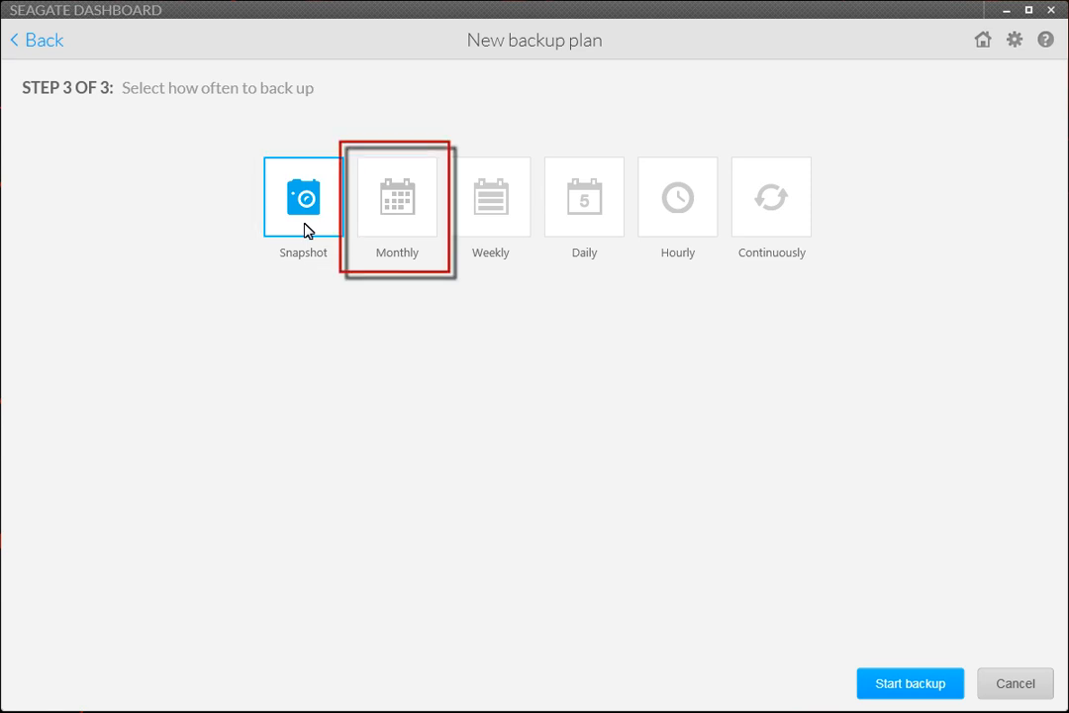
left_click(379, 201)
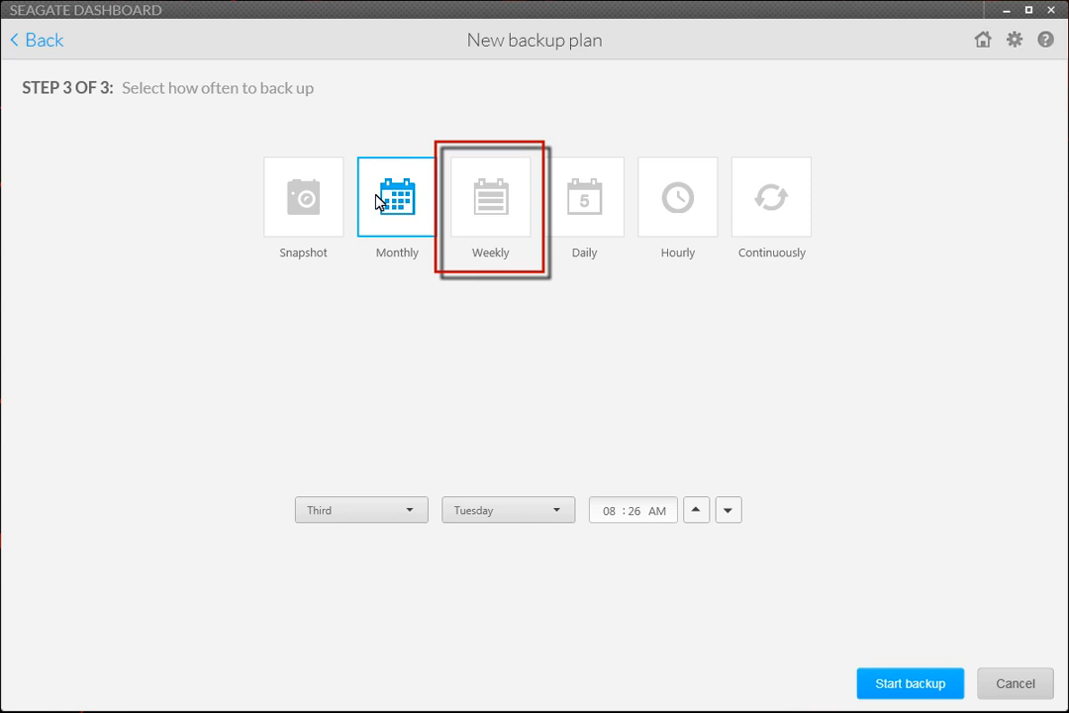
left_click(503, 230)
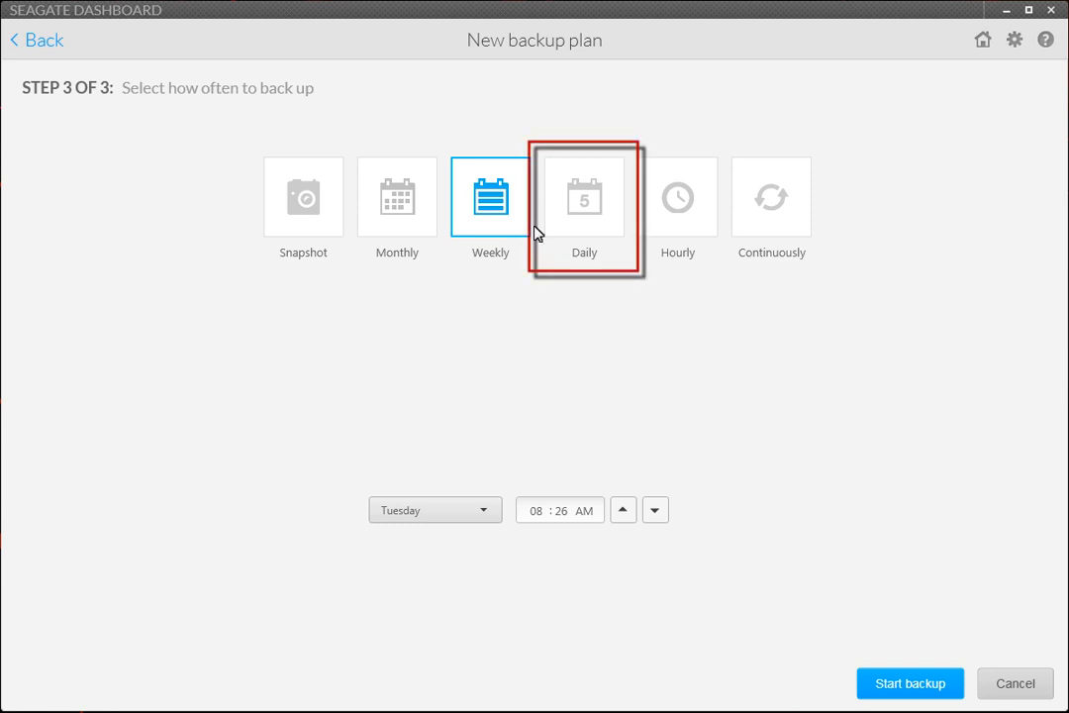
left_click(578, 226)
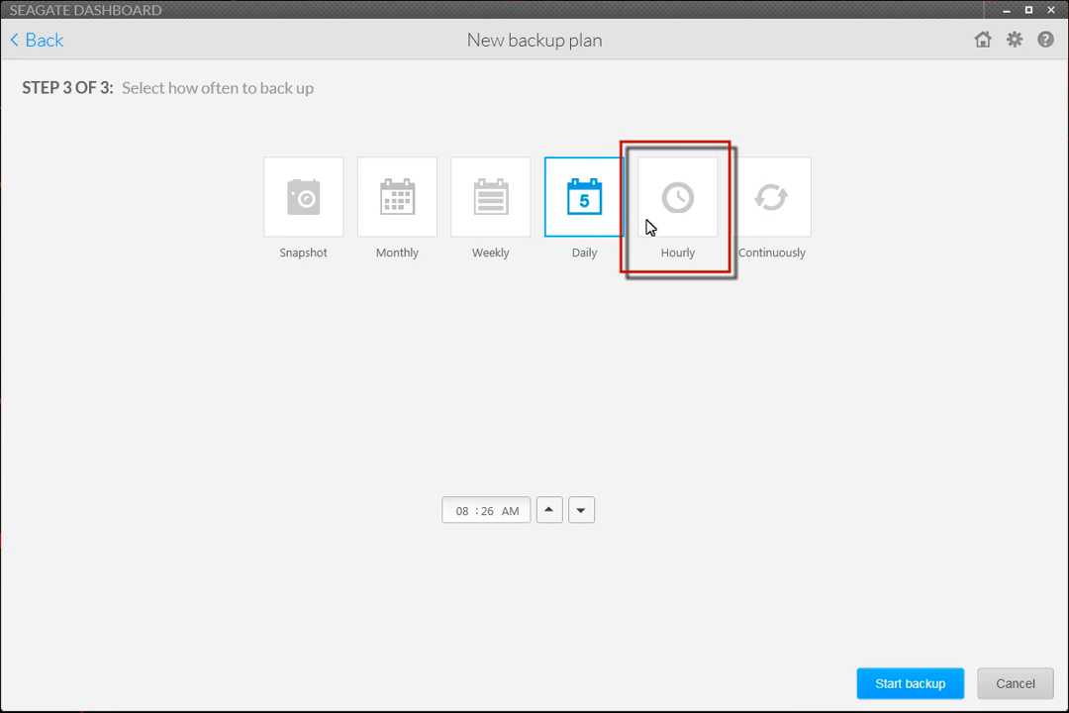
left_click(686, 228)
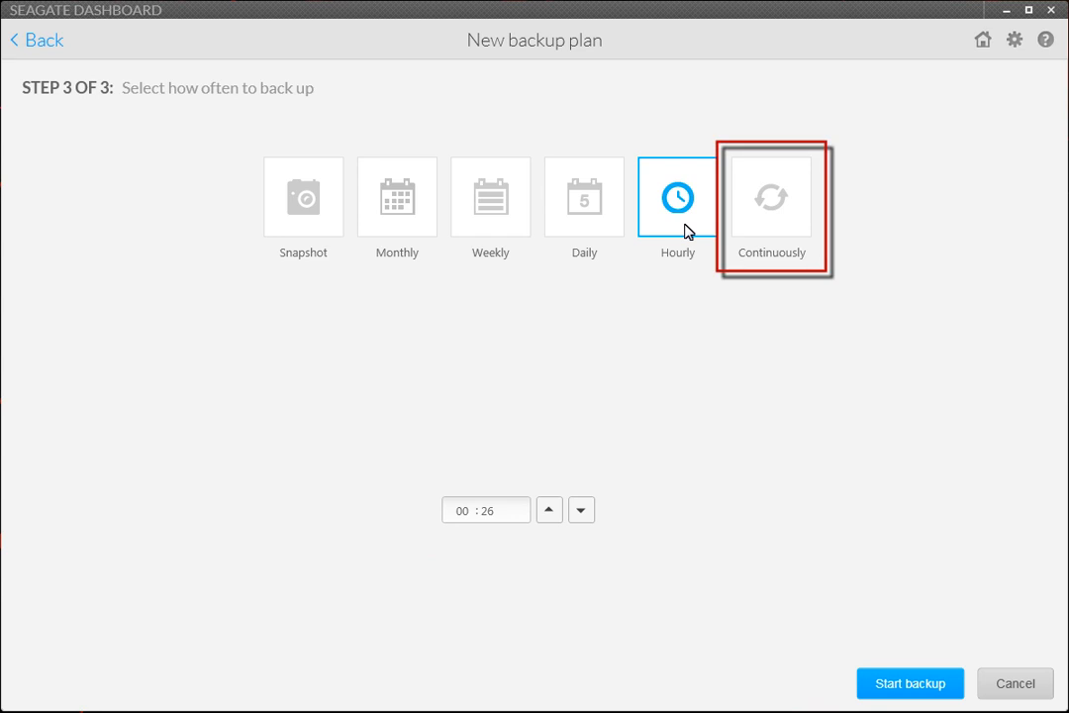
left_click(772, 230)
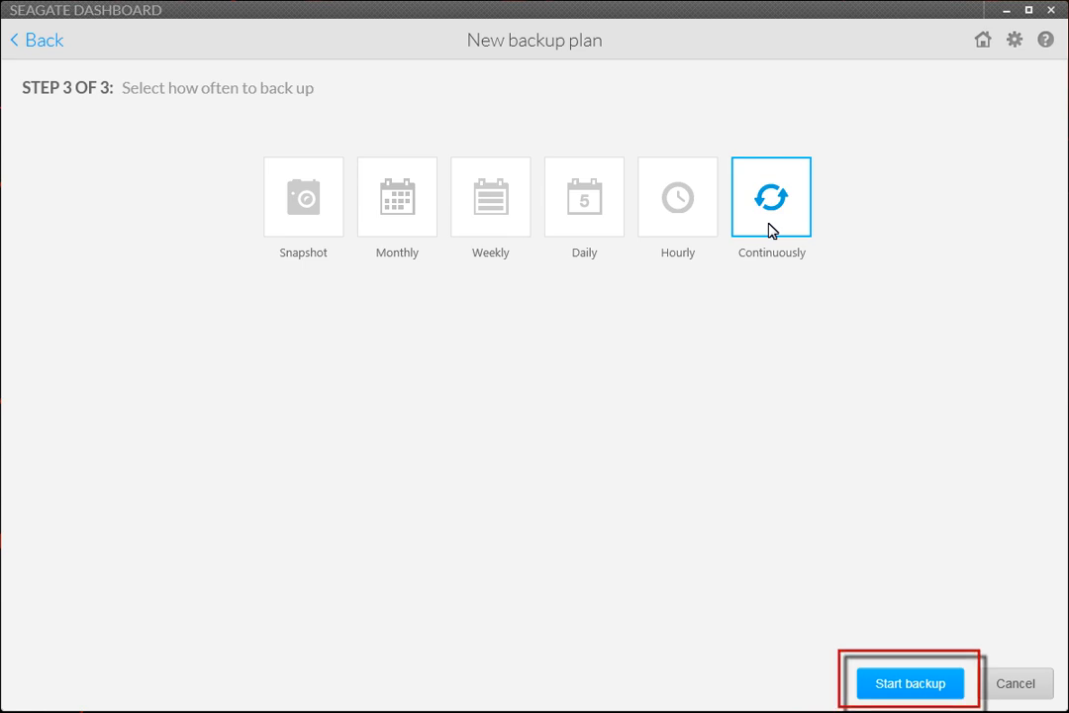
Step: Start the backup so the plan runs continuously to Backup Plus Desktop (F:), reaching 75%
left_click(910, 683)
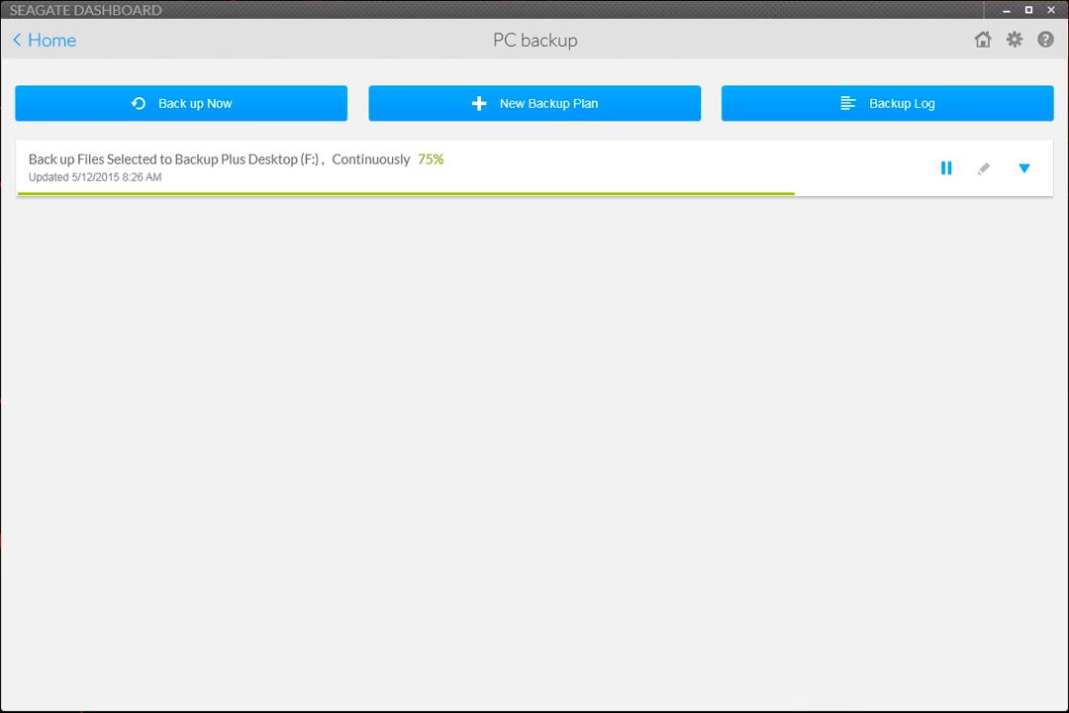
Step: Return to the Dashboard home screen via the Home icon
left_click(984, 39)
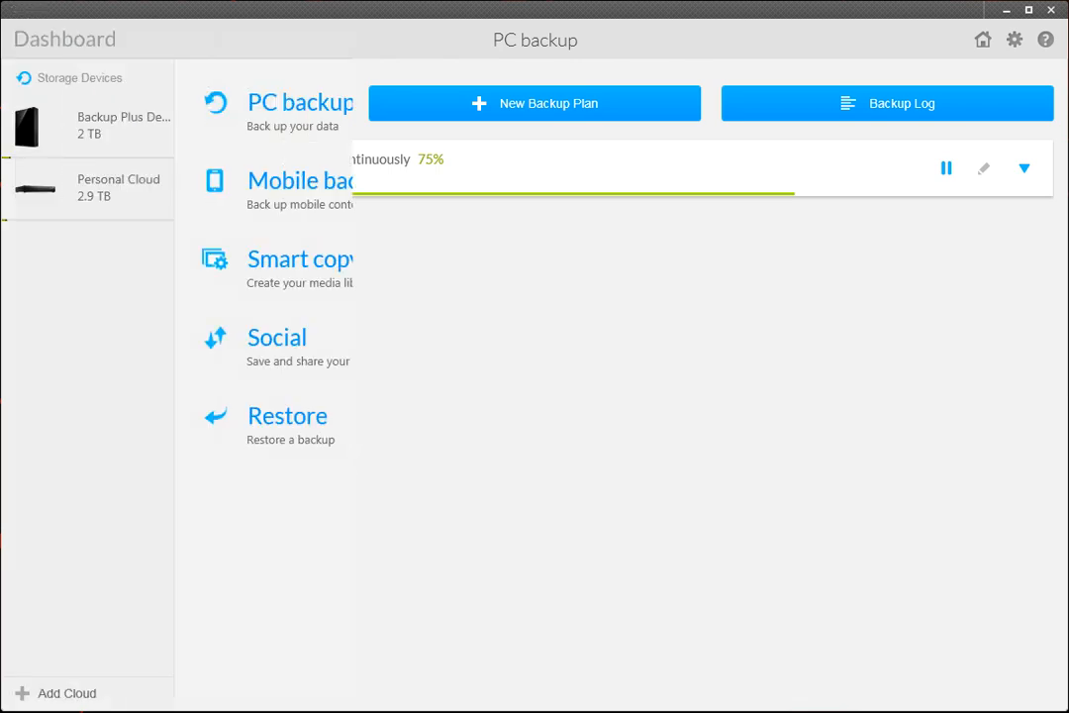